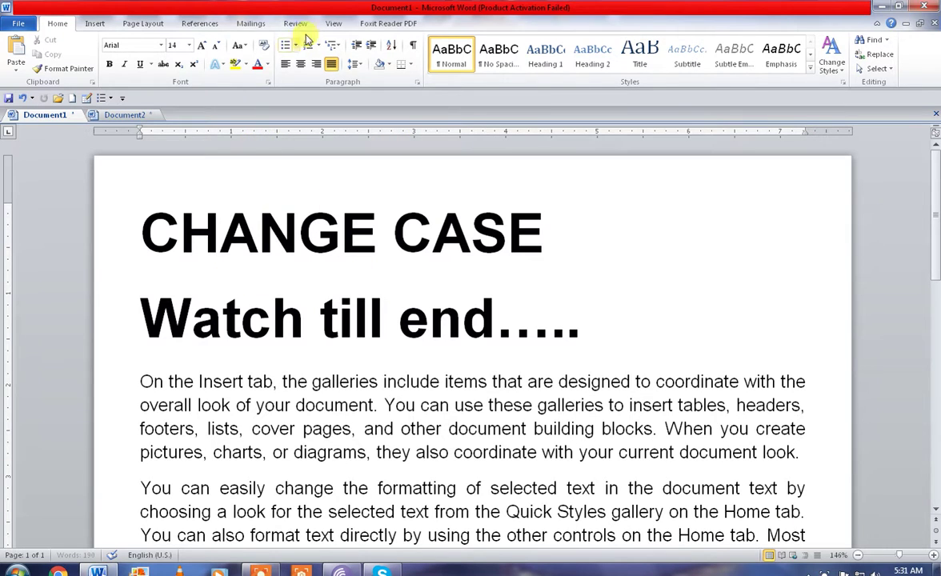
- Open the Change Case options and dismiss them without changing anything
{"action": "left_click", "coordinate": [249, 50]}
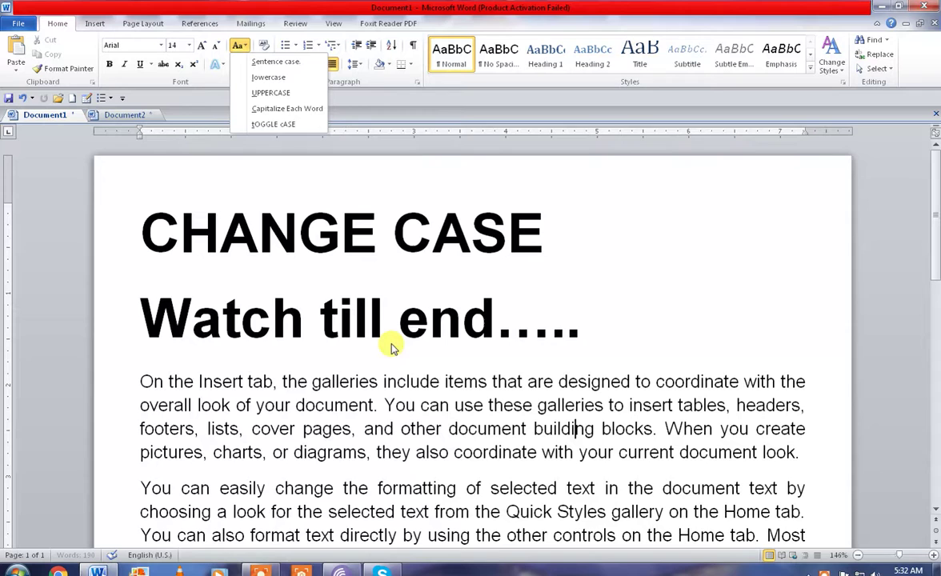
{"action": "left_click", "coordinate": [401, 407]}
{"action": "scroll", "coordinate": [430, 418], "scroll_direction": "down", "scroll_amount": 1}
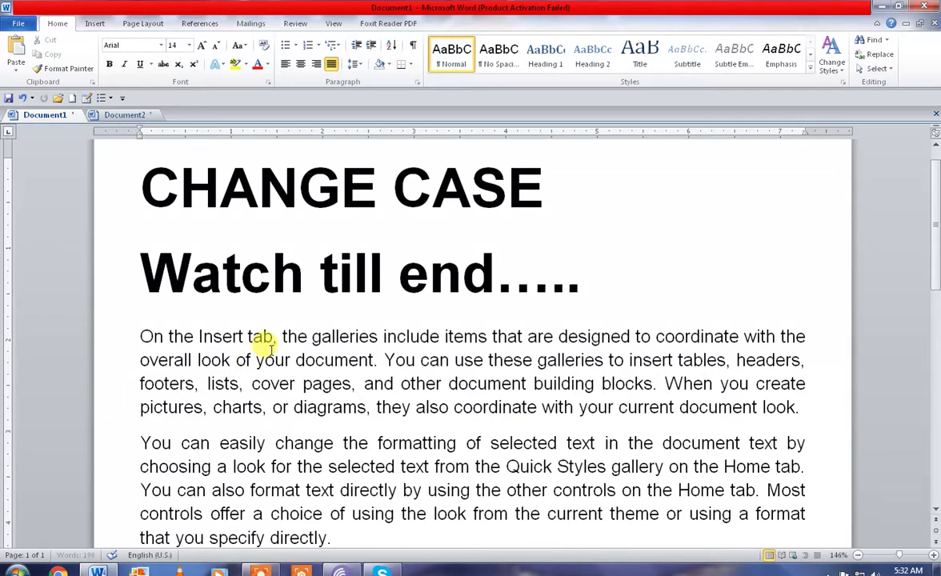
{"action": "scroll", "coordinate": [324, 346], "scroll_direction": "up", "scroll_amount": 1}
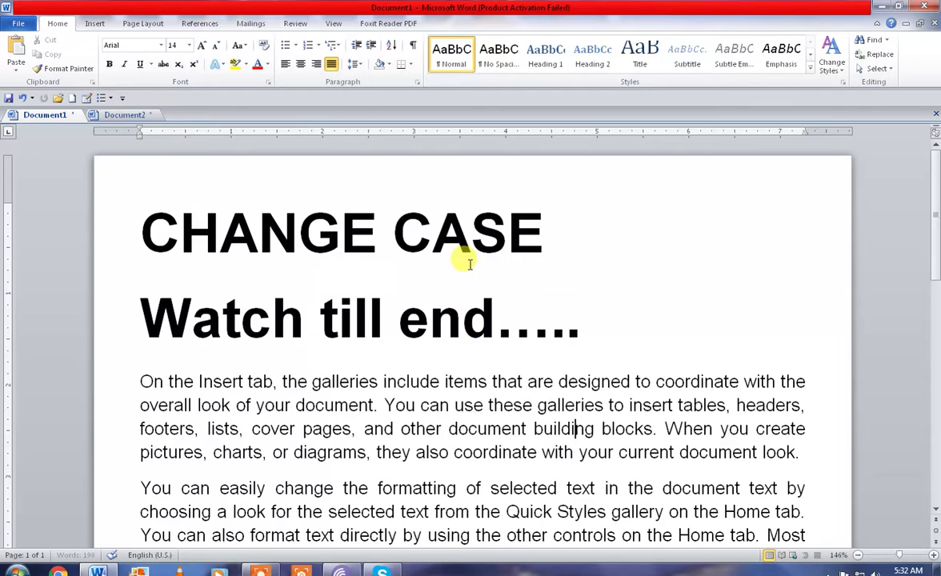
- Make the CHANGE CASE heading lowercase, then switch it back to UPPERCASE
{"action": "left_click", "coordinate": [112, 236]}
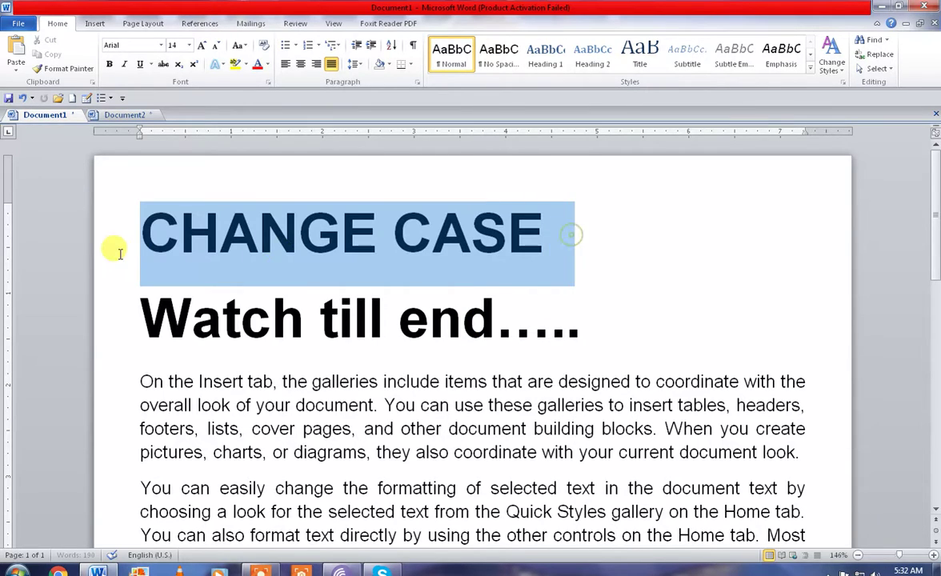
{"action": "left_click", "coordinate": [242, 47]}
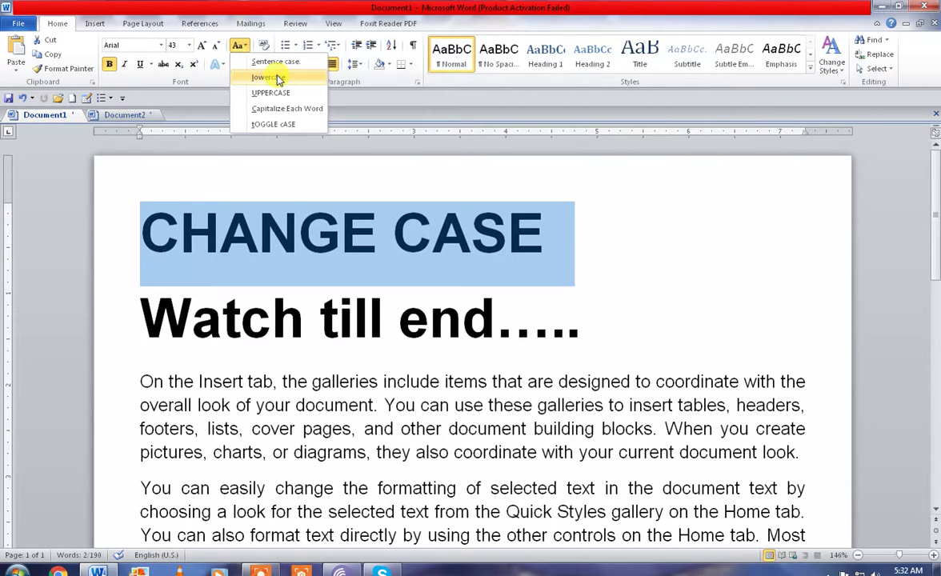
{"action": "left_click", "coordinate": [277, 77]}
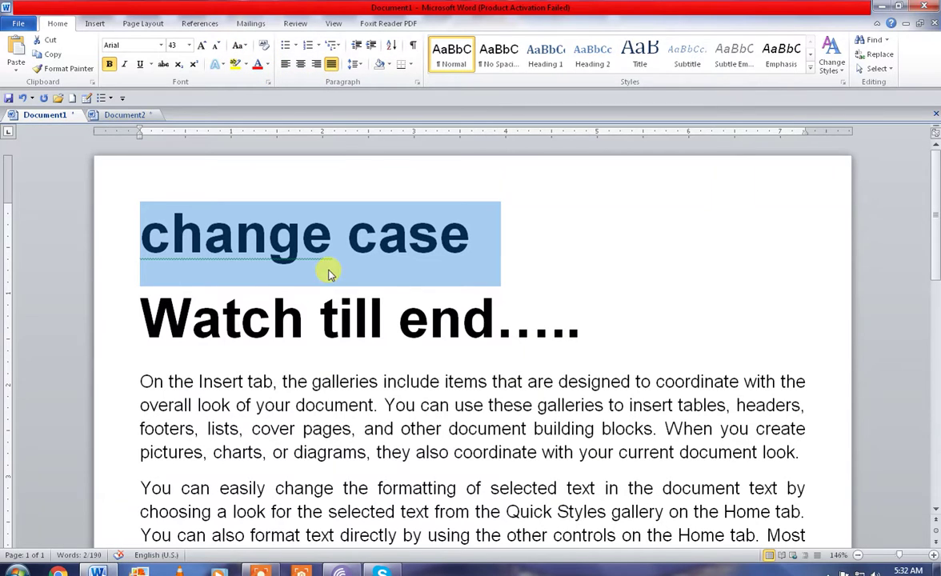
{"action": "left_click", "coordinate": [244, 46]}
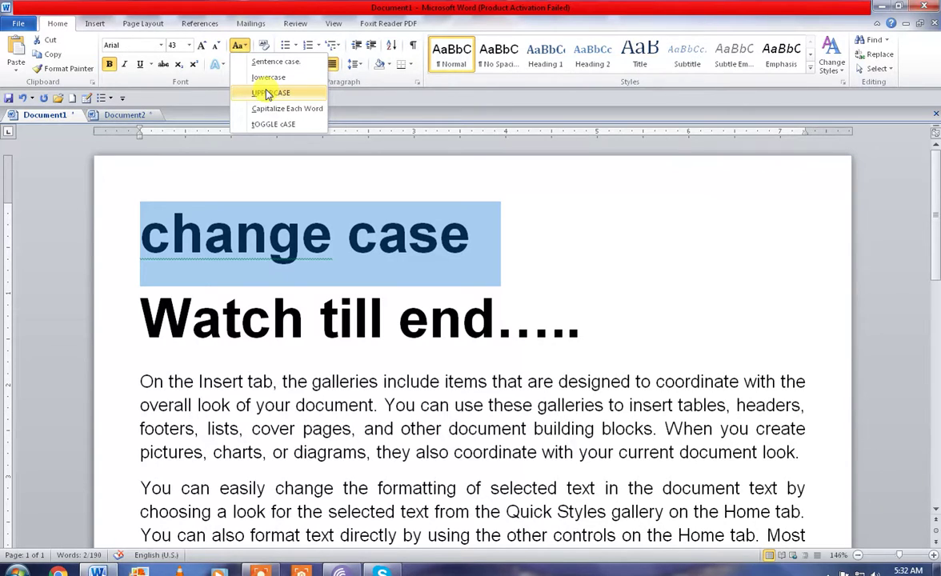
{"action": "left_click", "coordinate": [269, 94]}
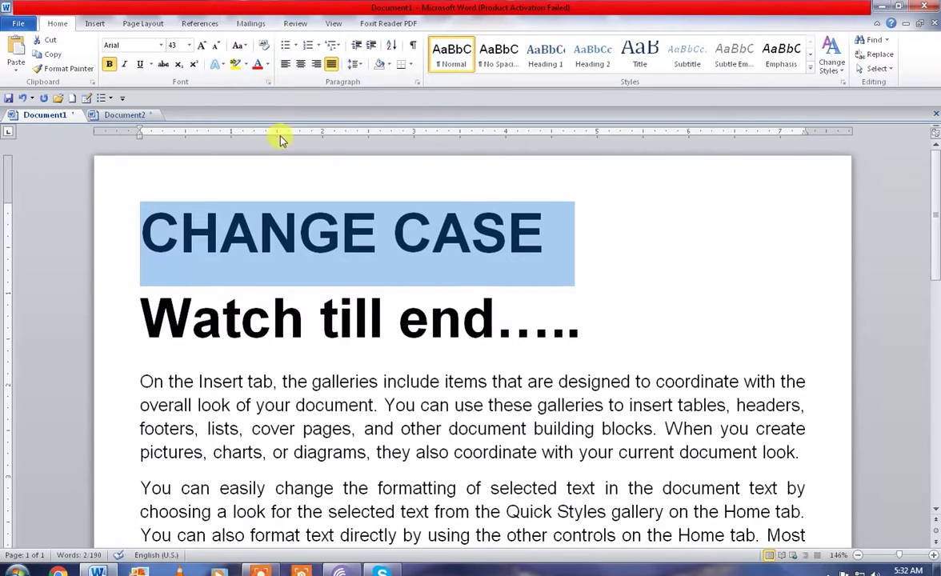
- Apply Capitalize Each Word so the heading reads 'Change Case'
{"action": "left_click", "coordinate": [240, 46]}
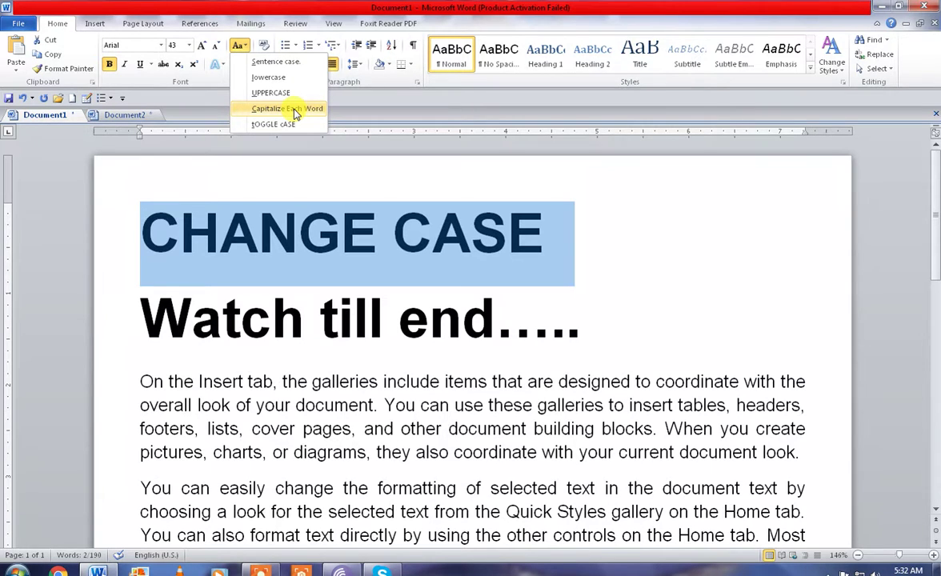
{"action": "left_click", "coordinate": [287, 109]}
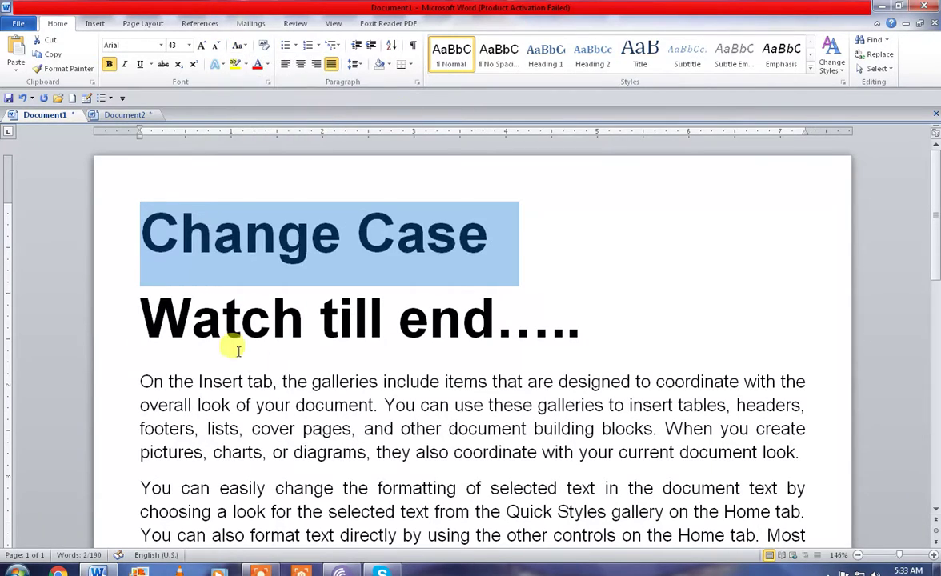
{"action": "left_click", "coordinate": [166, 268]}
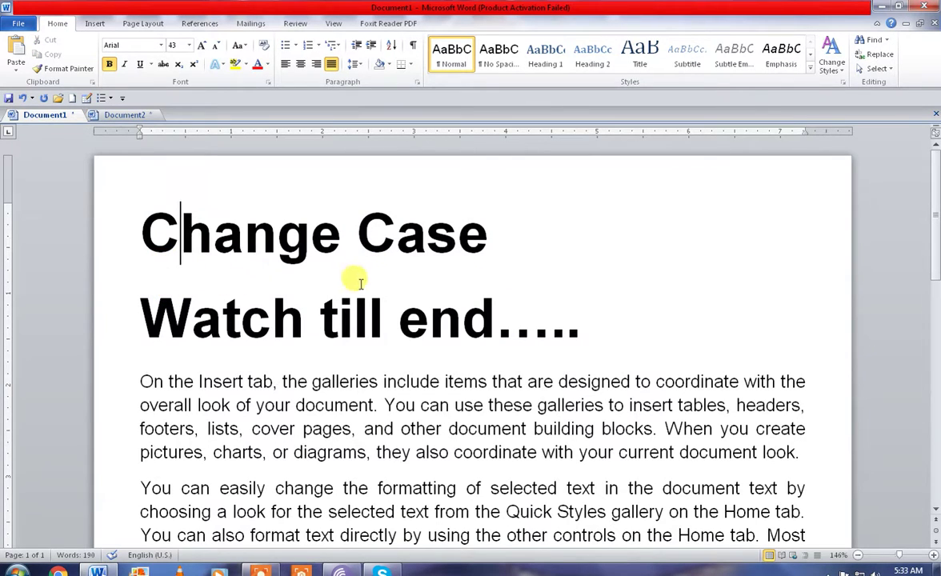
{"action": "left_click", "coordinate": [396, 240]}
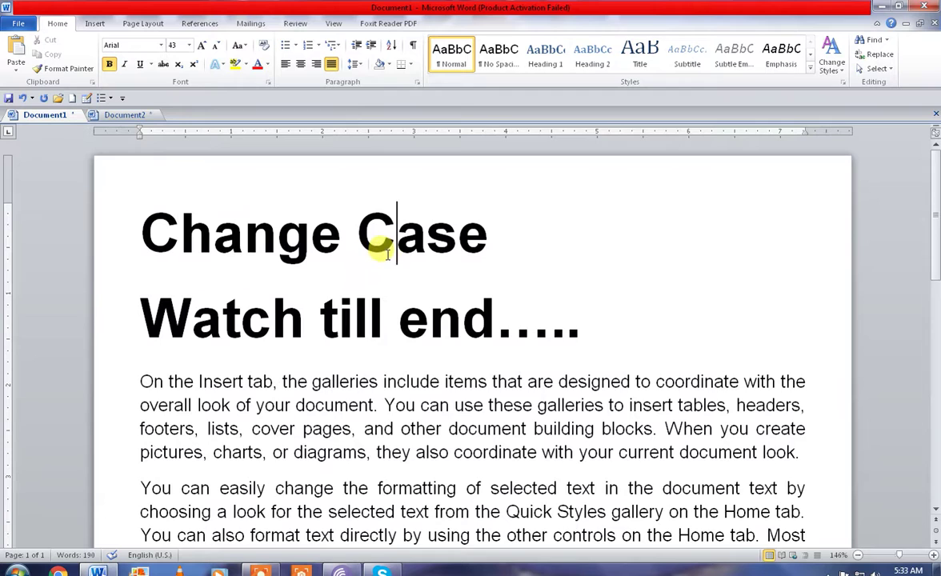
{"action": "scroll", "coordinate": [408, 284], "scroll_direction": "down", "scroll_amount": 2}
- Apply Capitalize Each Word to the first body paragraph, so it reads 'On The Insert Tab, The Galleries…'
{"action": "left_click_drag", "start_coordinate": [138, 291], "coordinate": [784, 362]}
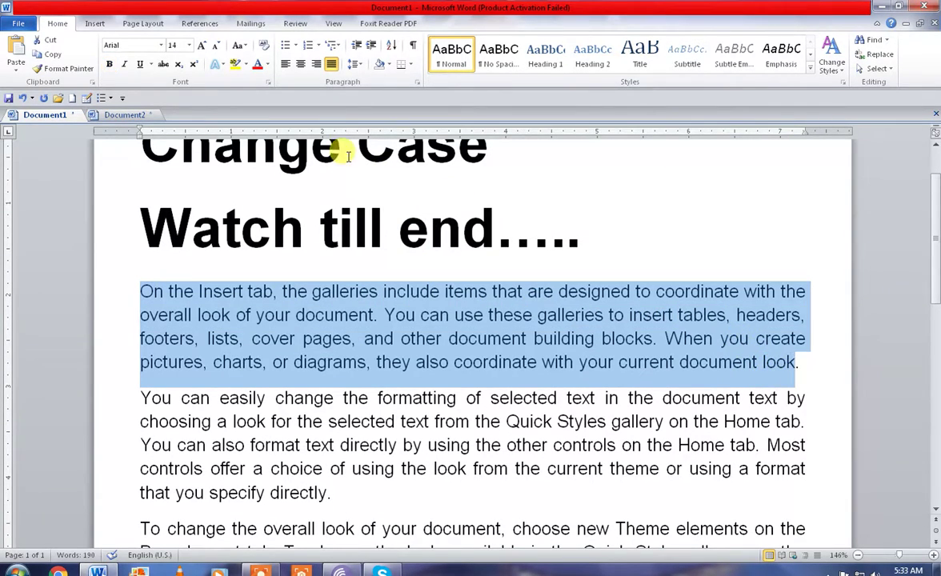
{"action": "left_click", "coordinate": [245, 47]}
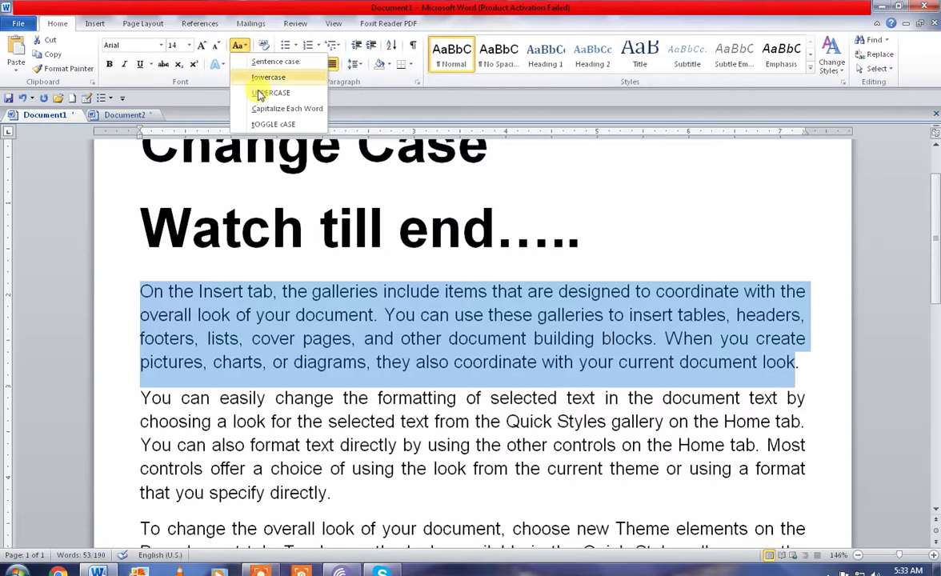
{"action": "left_click", "coordinate": [295, 109]}
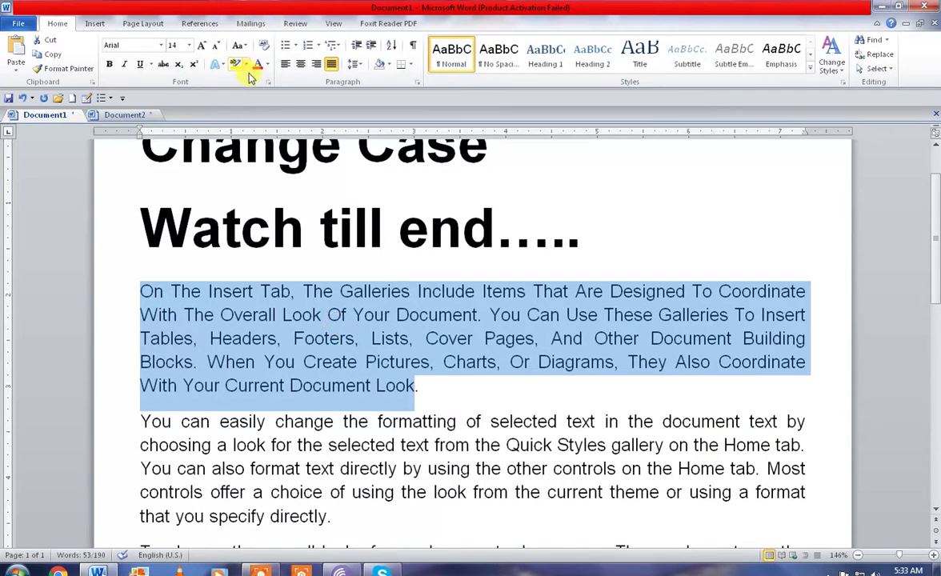
{"action": "left_click", "coordinate": [334, 320]}
{"action": "scroll", "coordinate": [373, 263], "scroll_direction": "up", "scroll_amount": 2}
{"action": "left_click_drag", "start_coordinate": [503, 242], "coordinate": [164, 244]}
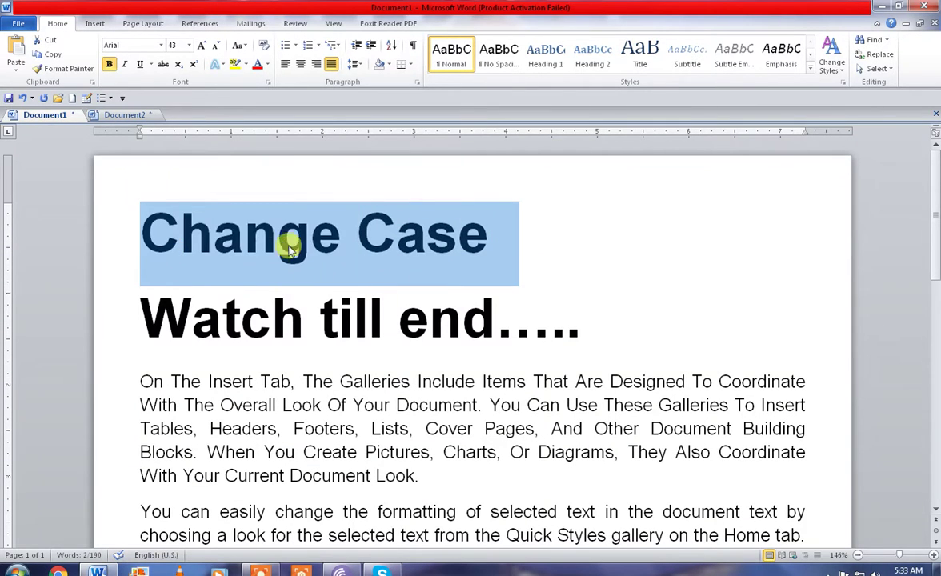
- Apply tOGGLE cASE to both headings, giving 'cHANGE cASE' and 'wATCH TILL END…..'
{"action": "left_click", "coordinate": [245, 46]}
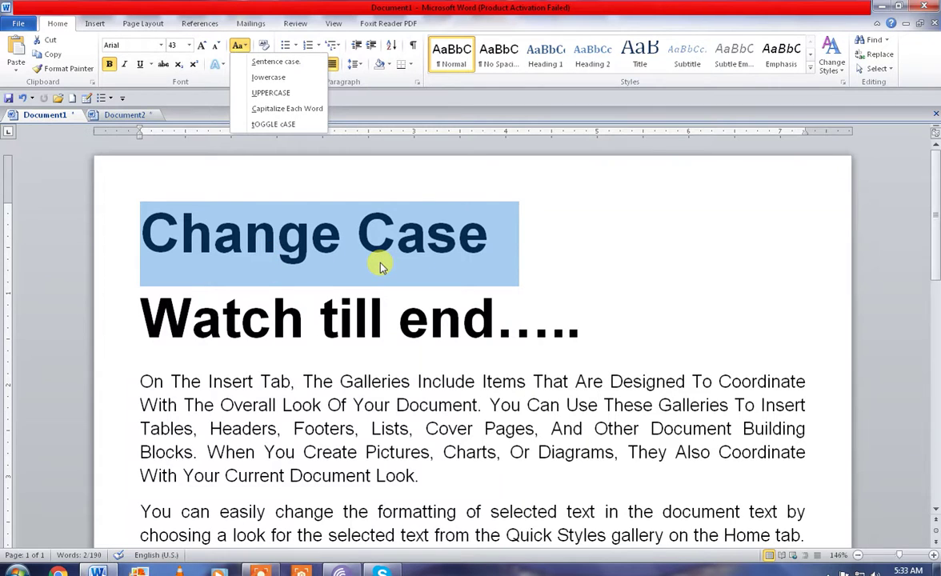
{"action": "left_click", "coordinate": [290, 125]}
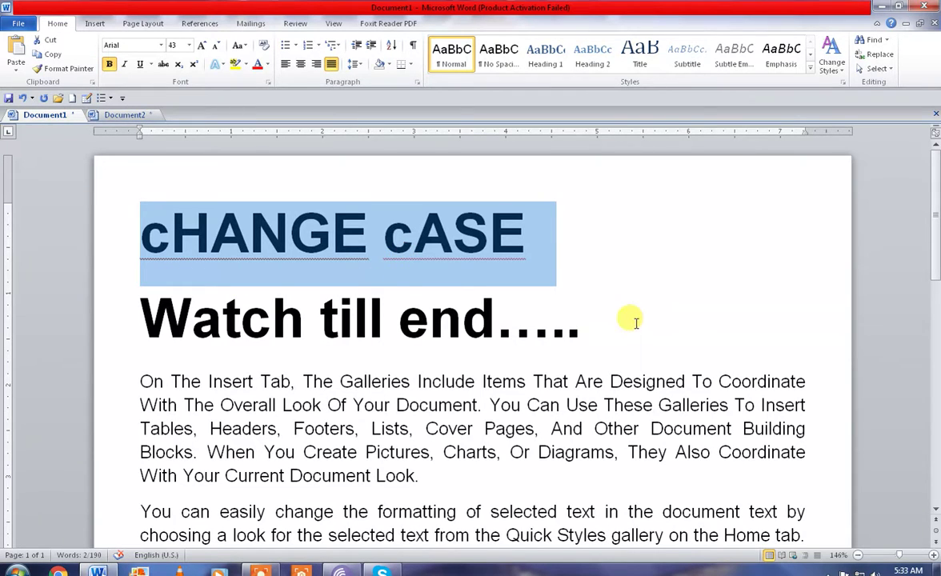
{"action": "left_click_drag", "start_coordinate": [634, 323], "coordinate": [90, 352]}
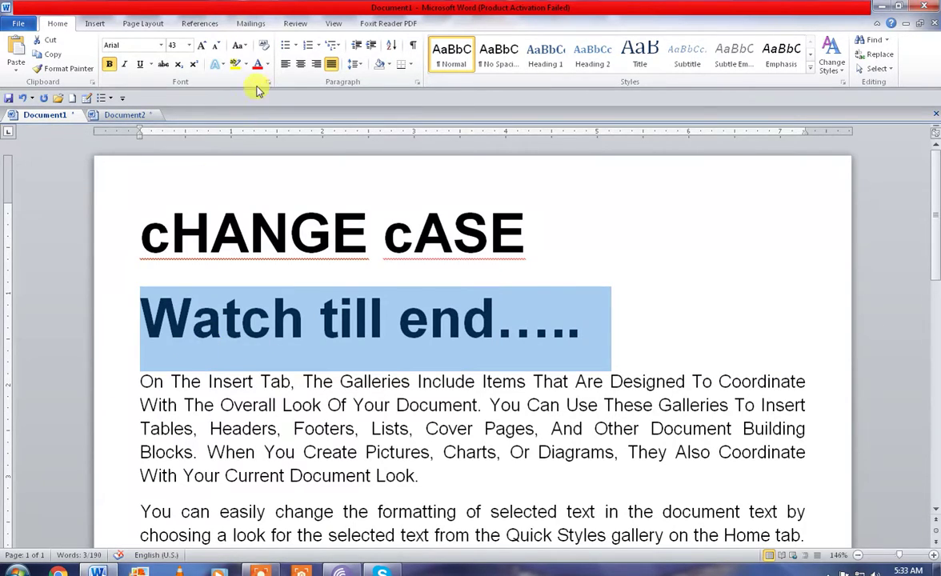
{"action": "left_click", "coordinate": [240, 45]}
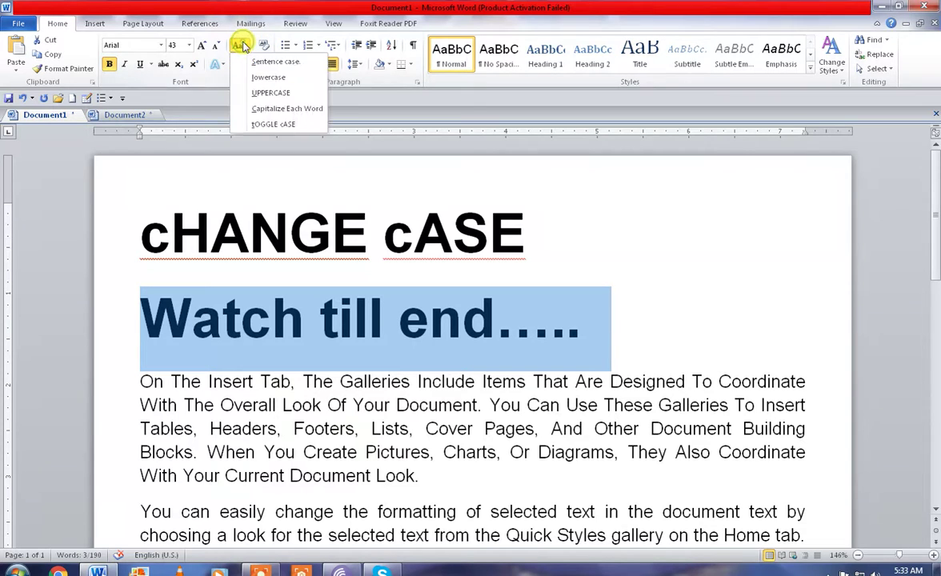
{"action": "left_click", "coordinate": [273, 126]}
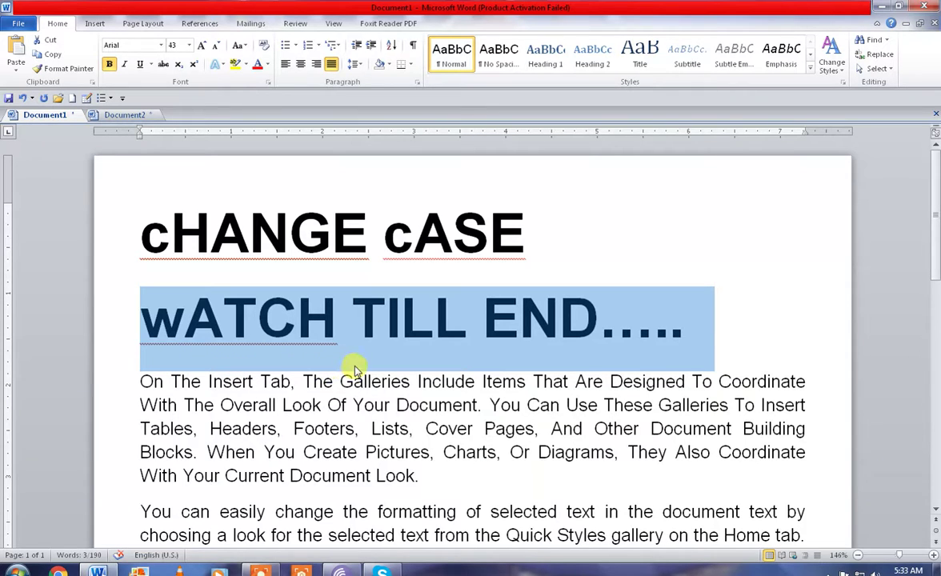
{"action": "left_click", "coordinate": [407, 317]}
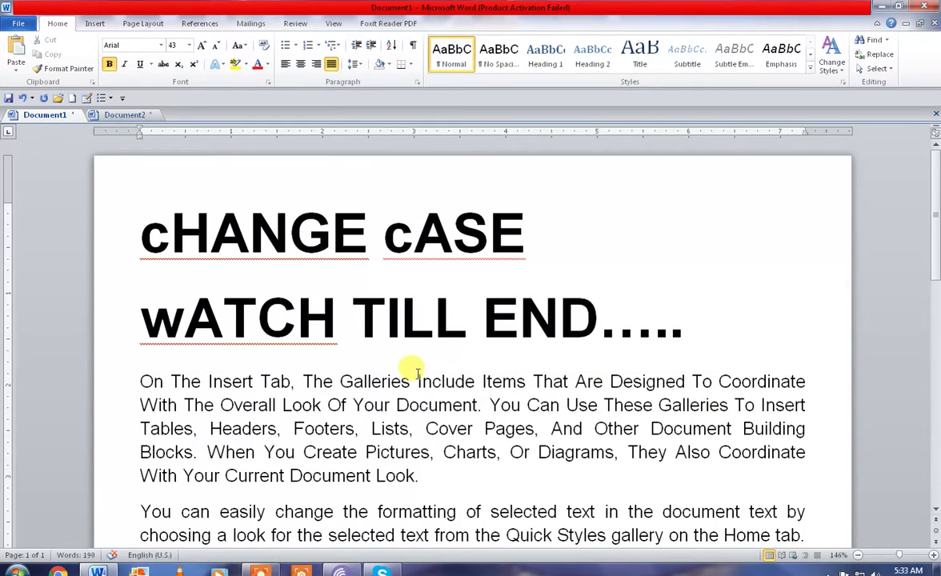
- Select the word TILL and view the case options, leaving it unchanged
{"action": "double_click", "coordinate": [390, 321]}
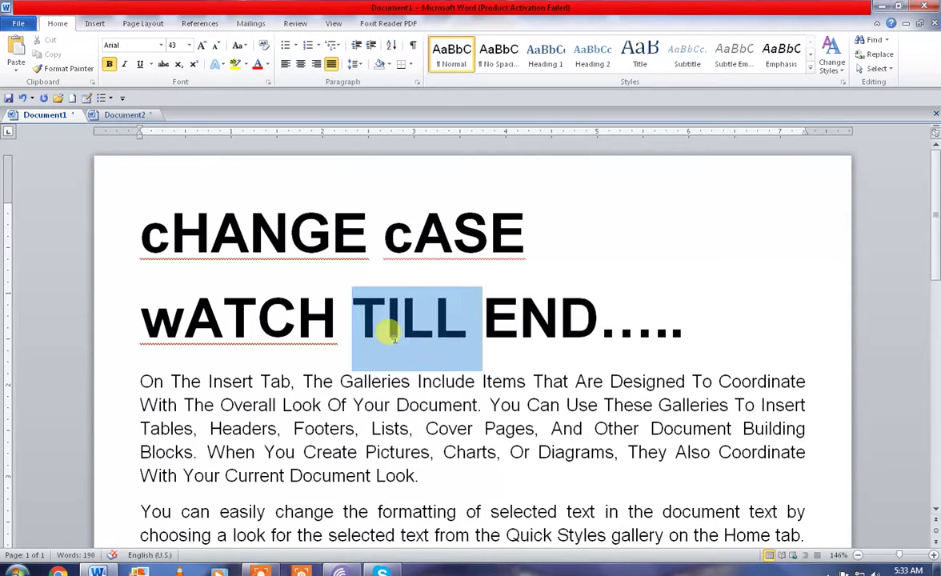
{"action": "left_click", "coordinate": [247, 48]}
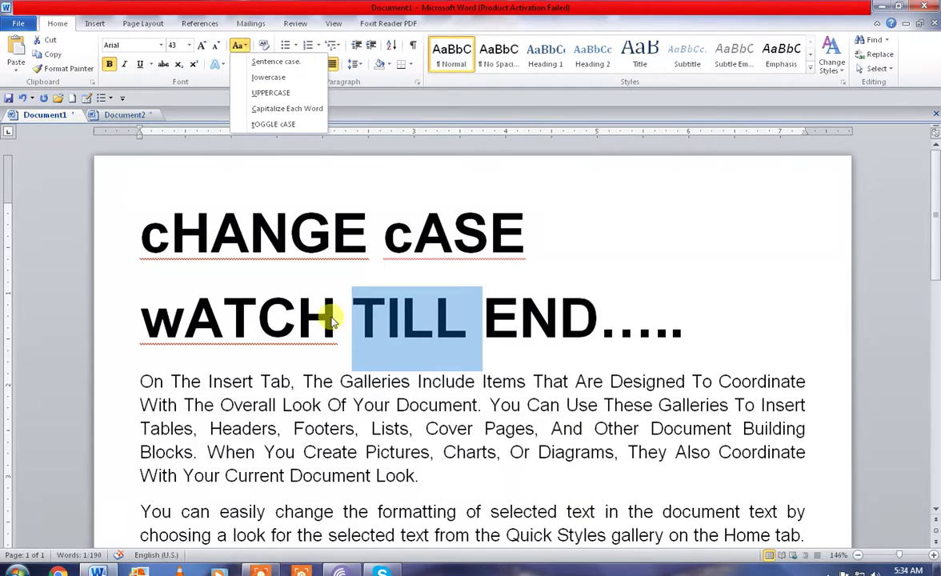
{"action": "left_click", "coordinate": [228, 311]}
{"action": "left_click", "coordinate": [142, 378]}
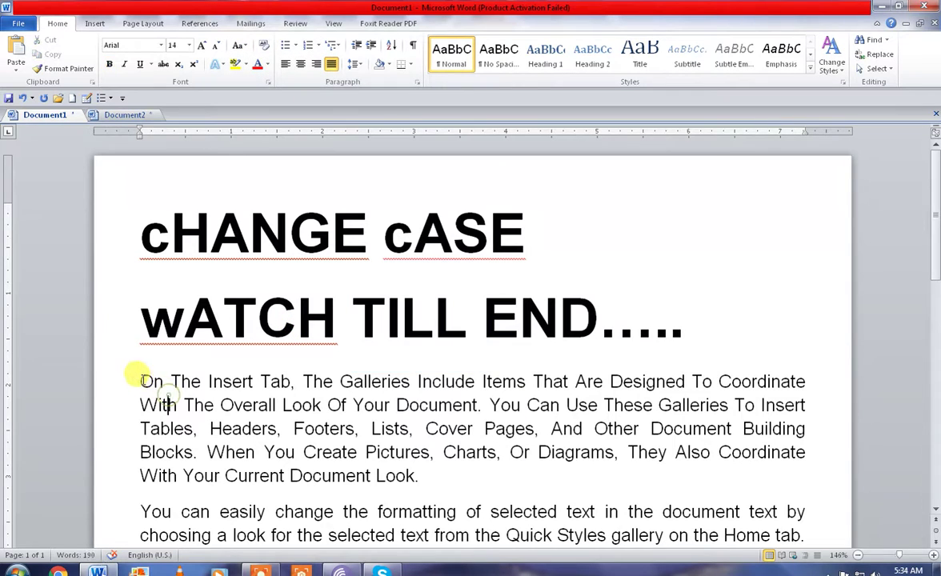
- Apply Sentence case to the first body paragraph, so it reads 'On the insert tab, the galleries…'
{"action": "left_click_drag", "start_coordinate": [141, 380], "coordinate": [414, 475]}
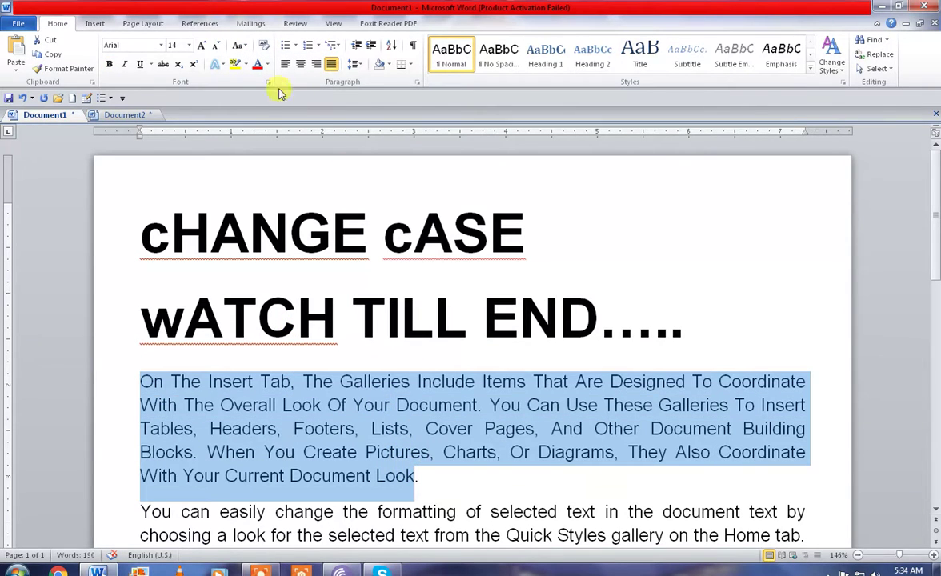
{"action": "left_click", "coordinate": [240, 46]}
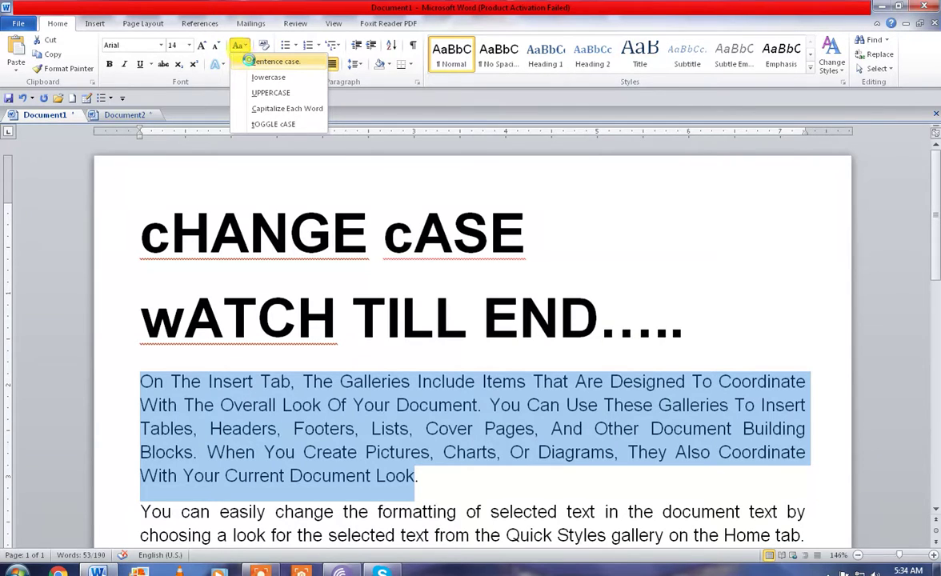
{"action": "left_click", "coordinate": [264, 62]}
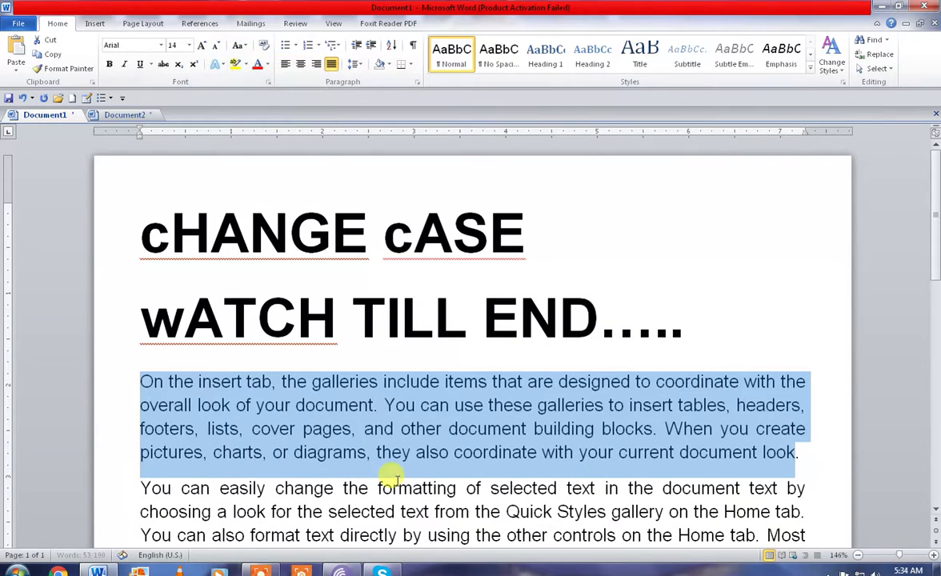
{"action": "left_click", "coordinate": [147, 387]}
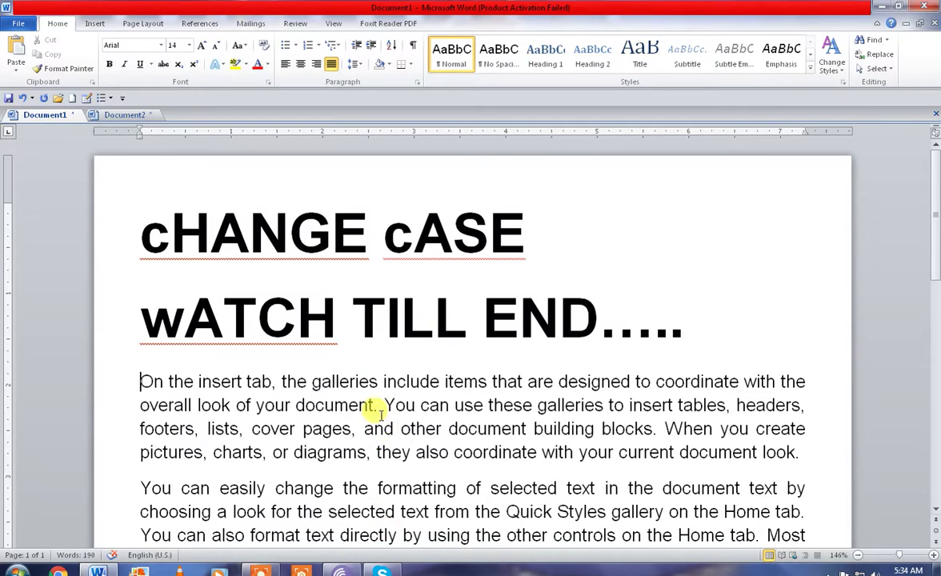
{"action": "left_click_drag", "start_coordinate": [384, 405], "coordinate": [395, 406]}
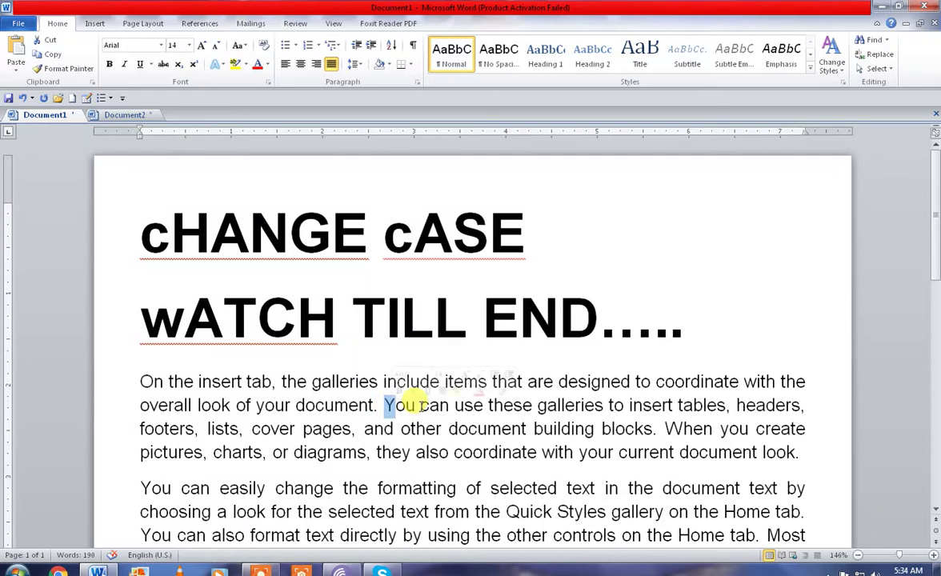
{"action": "left_click", "coordinate": [669, 338]}
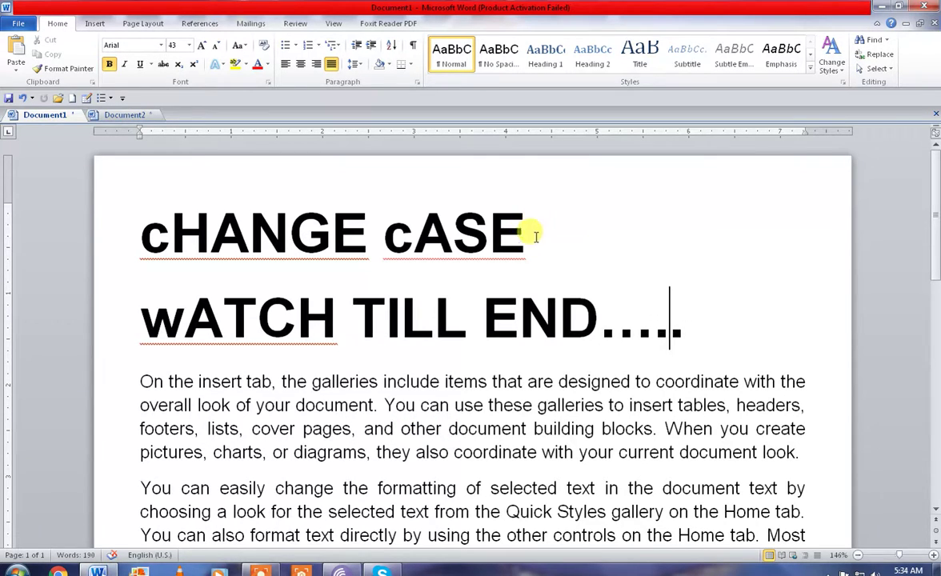
- Select the cHANGE cASE title and cycle Shift+F3 until it reads 'CHANGE CASE'
{"action": "double_click", "coordinate": [477, 215]}
{"action": "left_click_drag", "start_coordinate": [312, 233], "coordinate": [30, 276]}
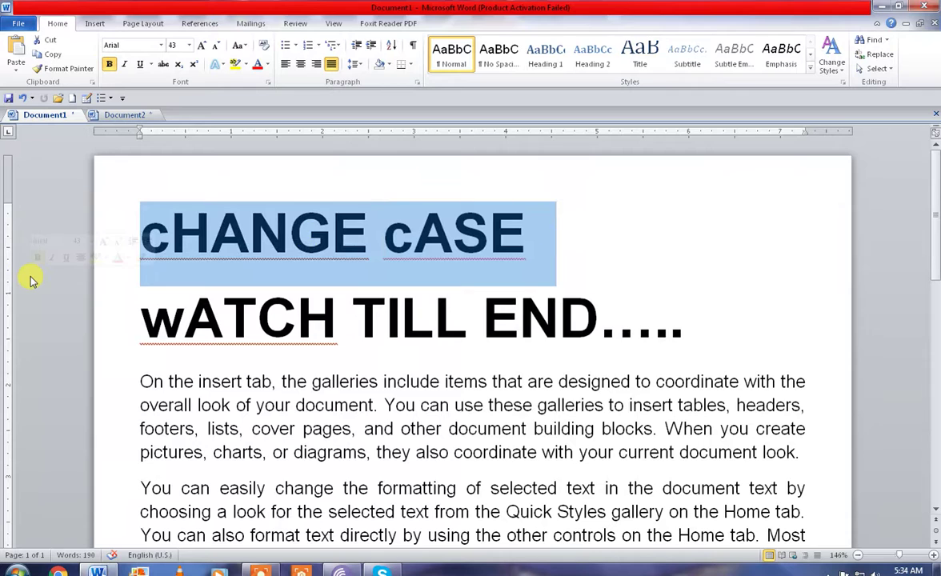
{"action": "key", "text": "shift+F3"}
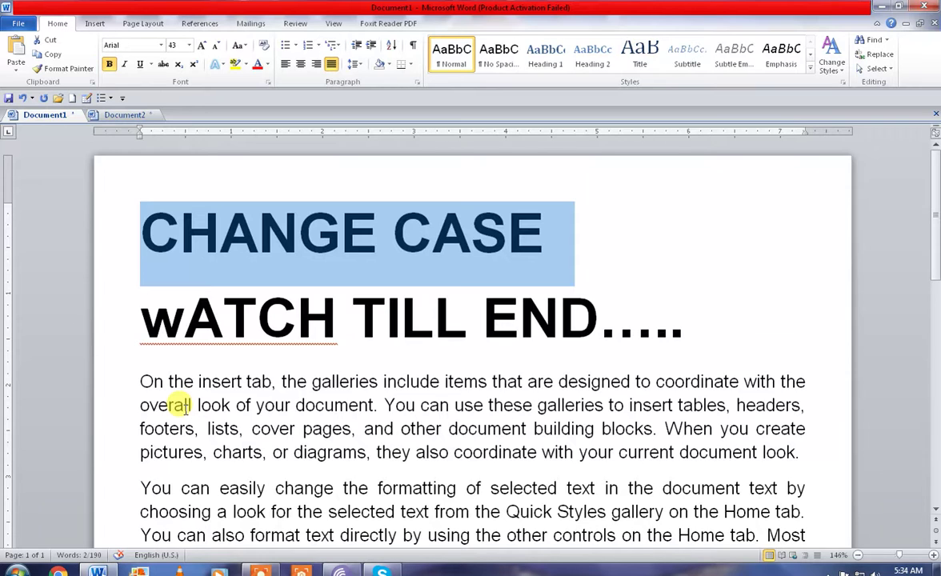
{"action": "key", "text": "shift+F3"}
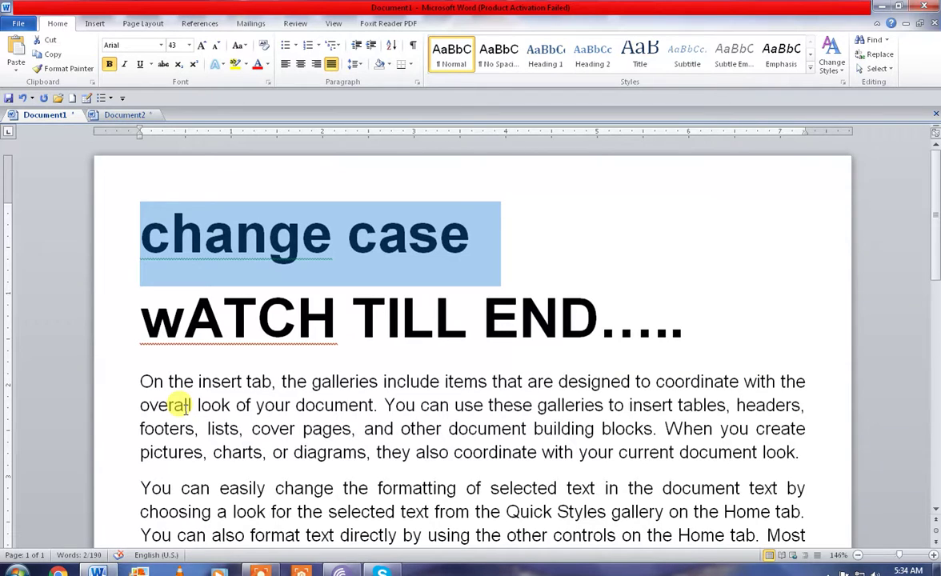
{"action": "key", "text": "shift+F3"}
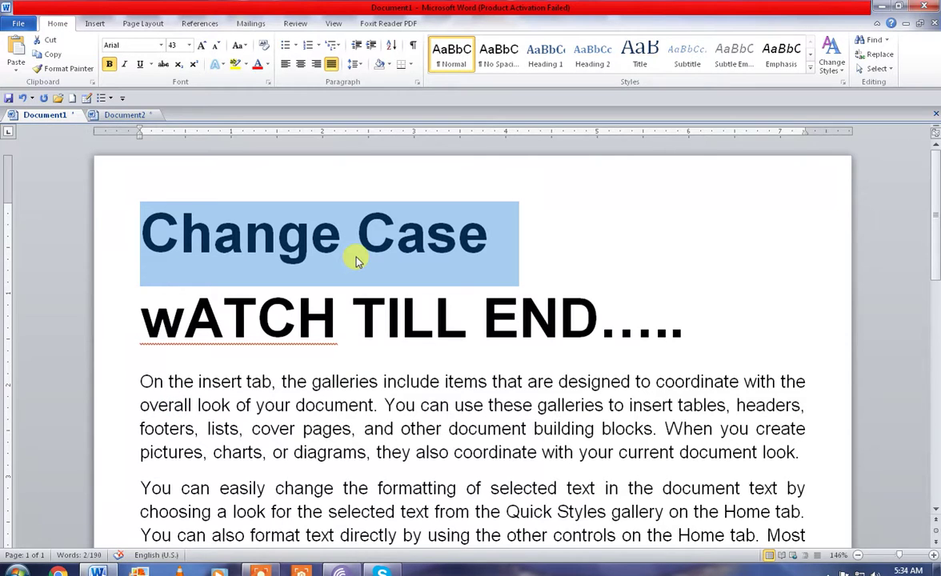
{"action": "key", "text": "shift+F3"}
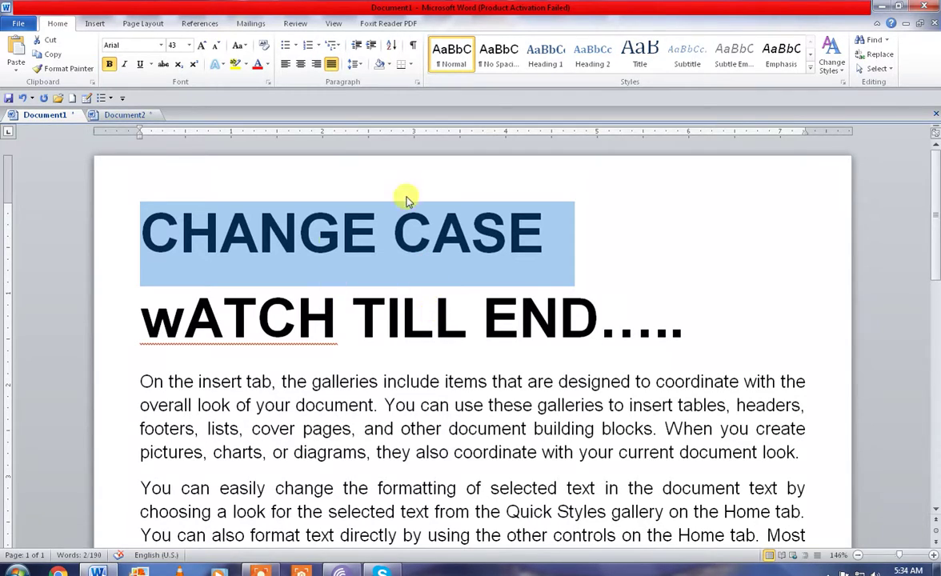
{"action": "left_click", "coordinate": [374, 280]}
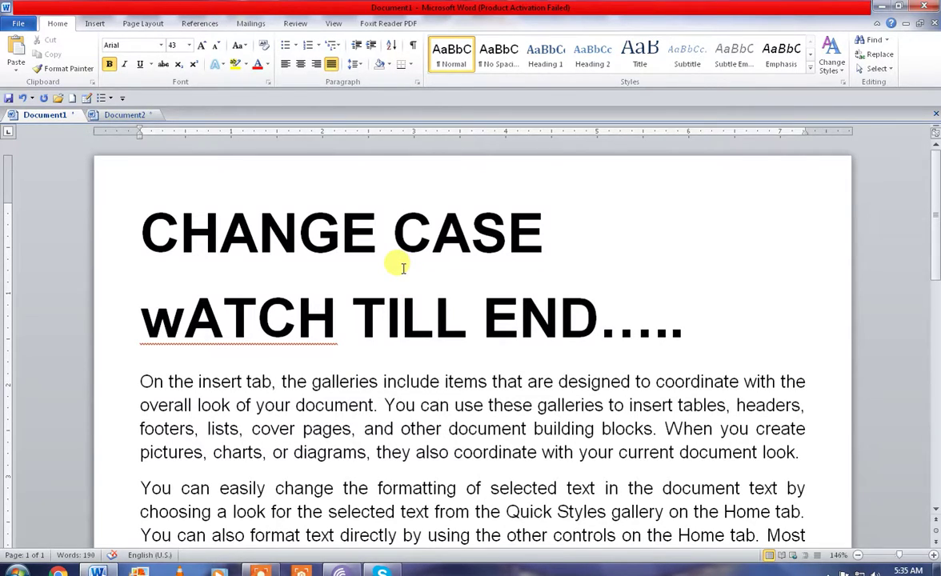
{"action": "left_click", "coordinate": [559, 312]}
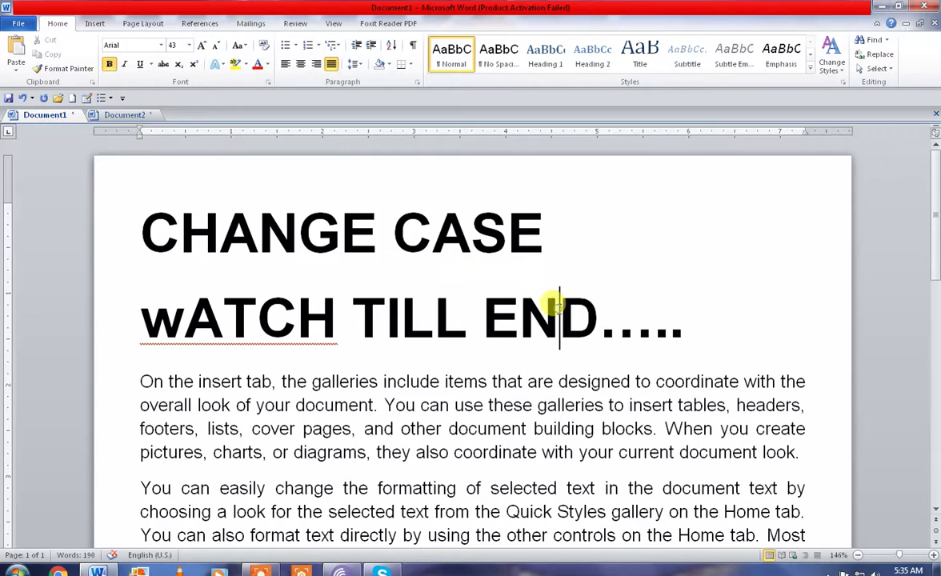